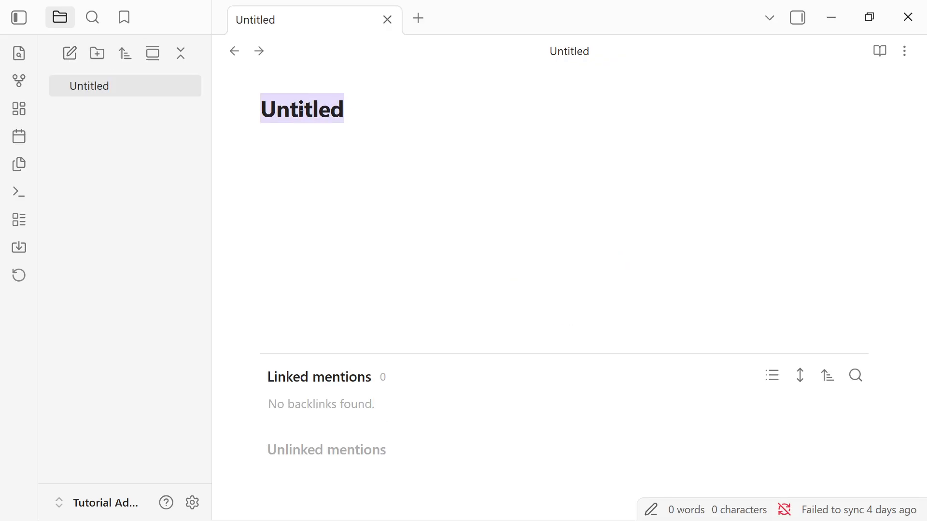
Step: Title the untitled note "Collapsible Sections Demo"
click(364, 108)
drag(364, 108, 264, 106)
text(Collapsib)
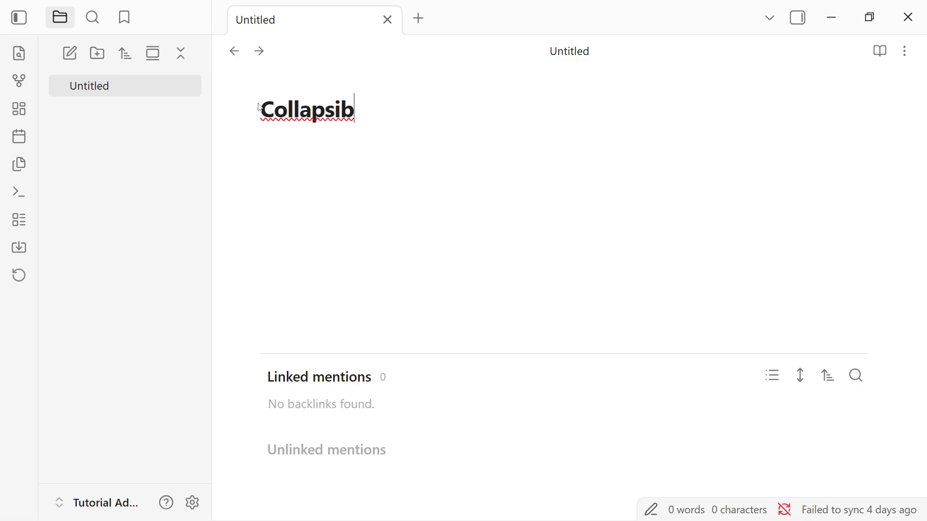
text(le Secti)
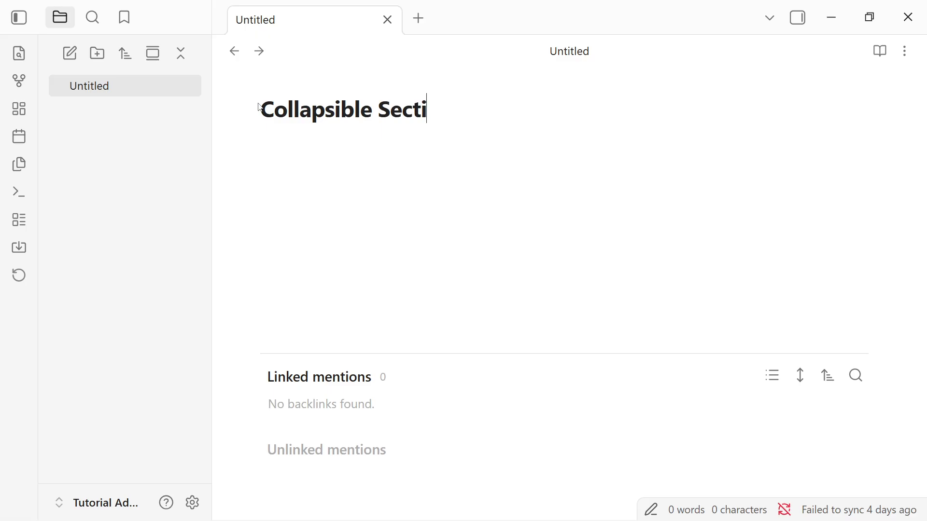
text(on Demo)
key(ctrl+a)
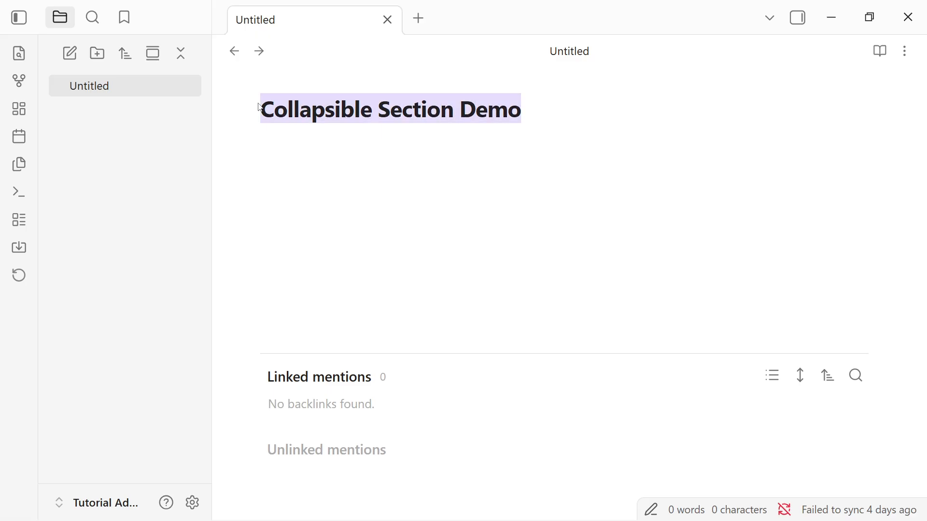
click(455, 110)
text(s)
key(Return)
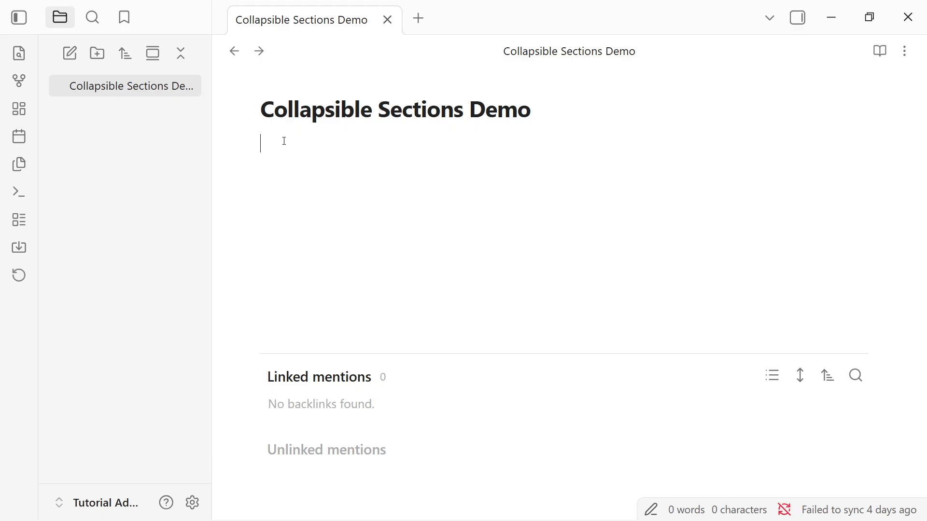
Step: Add the callout header "> [!note]- Project Details" below the title and start a quoted line under it
text(>)
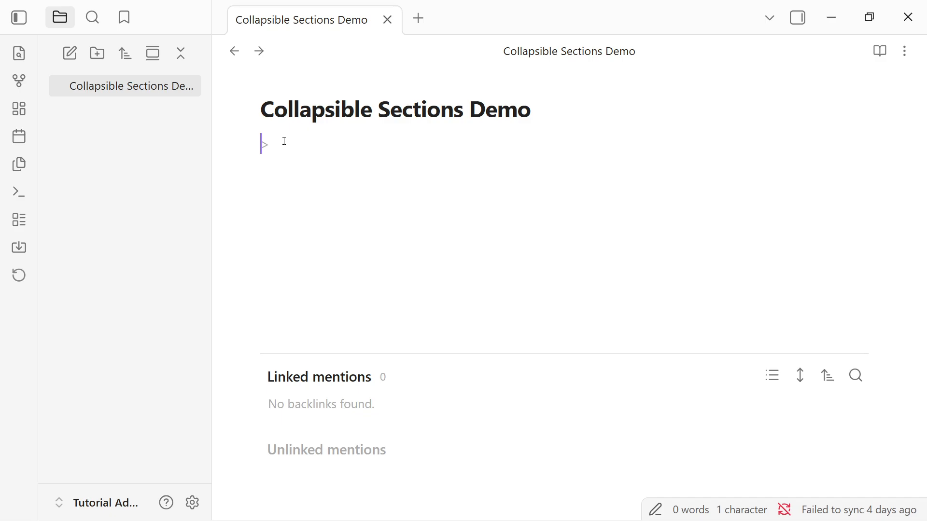
key(BackSpace)
text(> [!note]- Project Details)
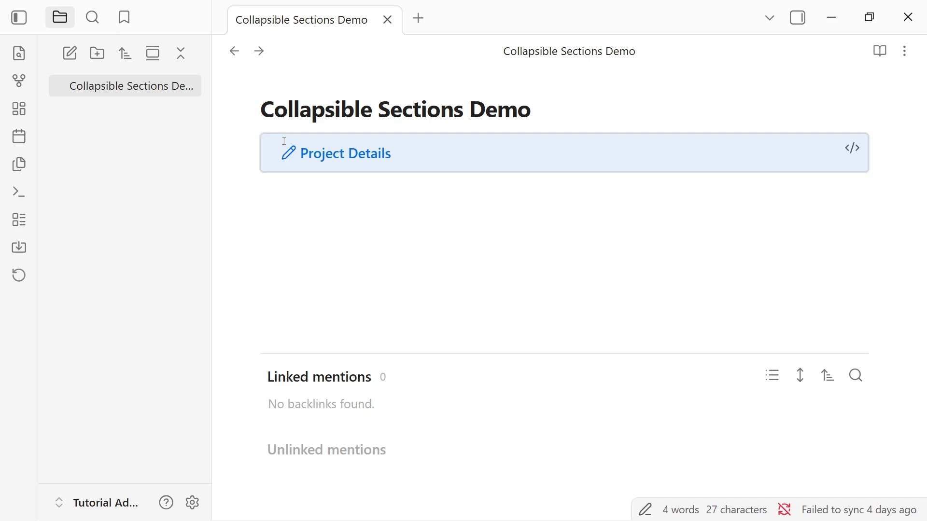
click(852, 148)
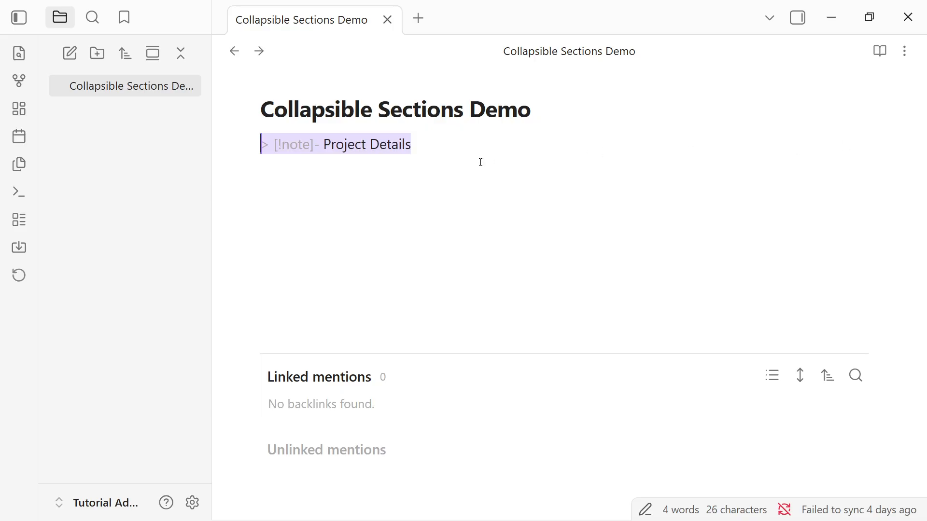
click(413, 144)
key(Return)
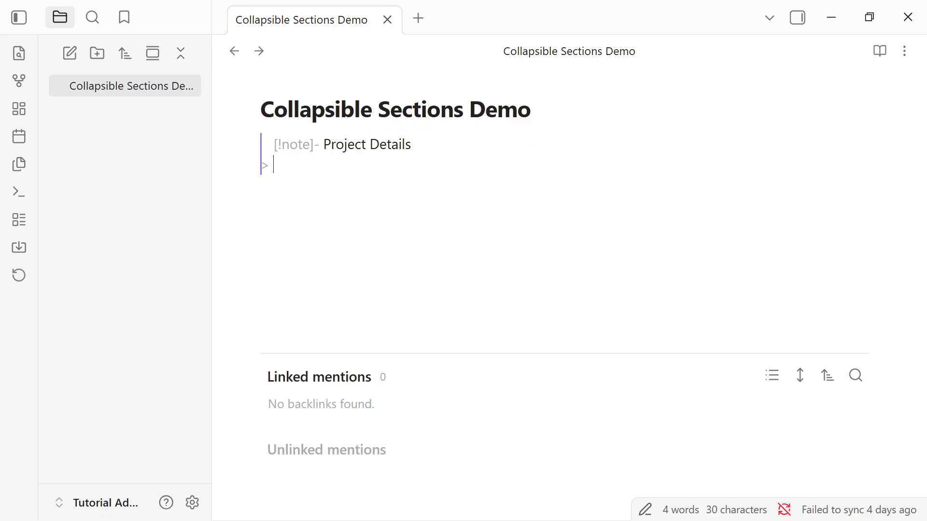
Step: Fill the Project Details callout with the text "This section contains project status, deadlines, and team assignments."
key(alt+Tab)
click(413, 151)
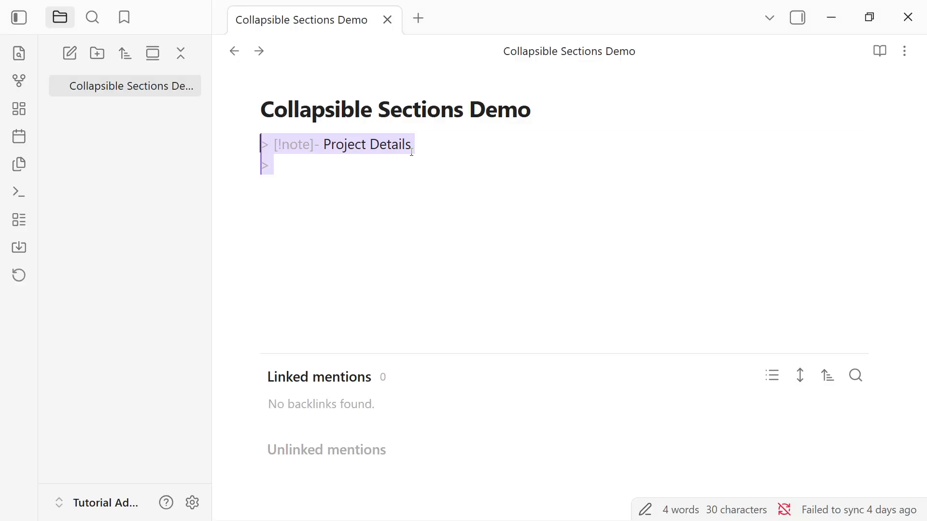
click(416, 142)
drag(415, 142, 274, 144)
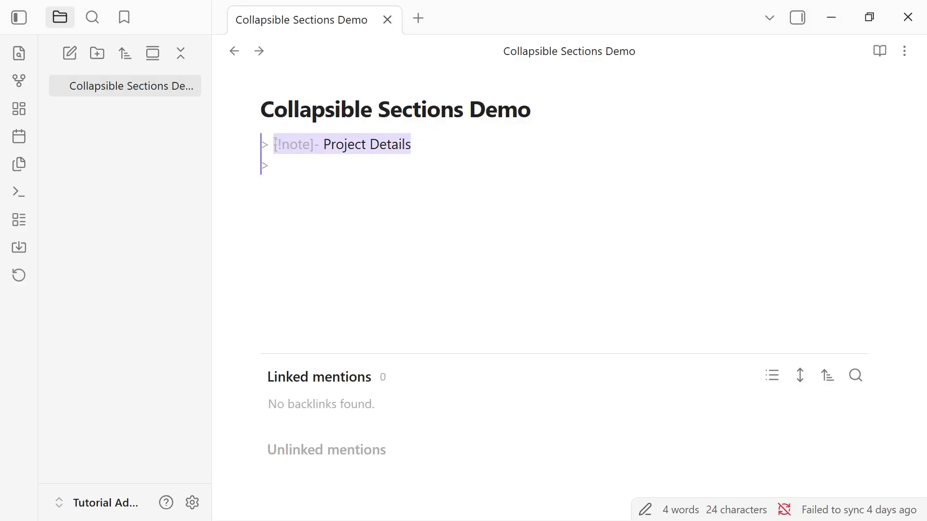
click(420, 155)
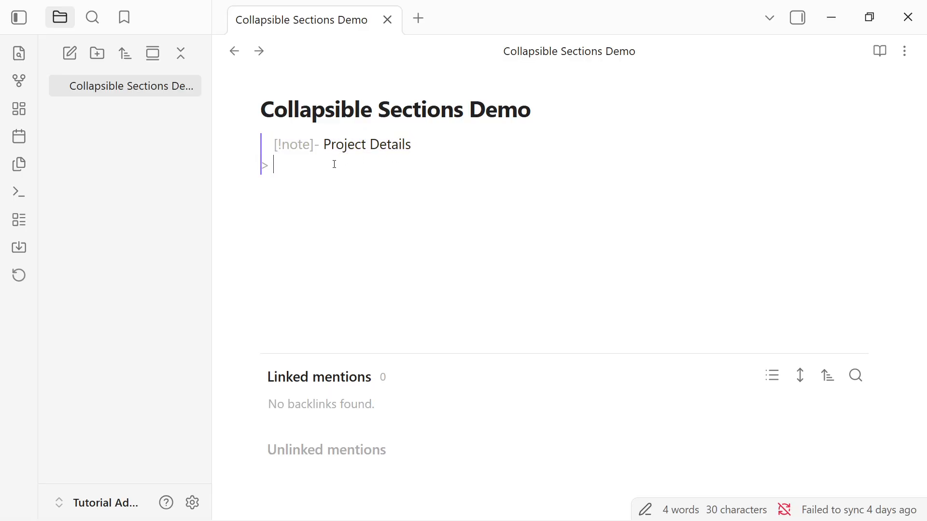
click(419, 143)
key(Return)
drag(273, 166, 262, 165)
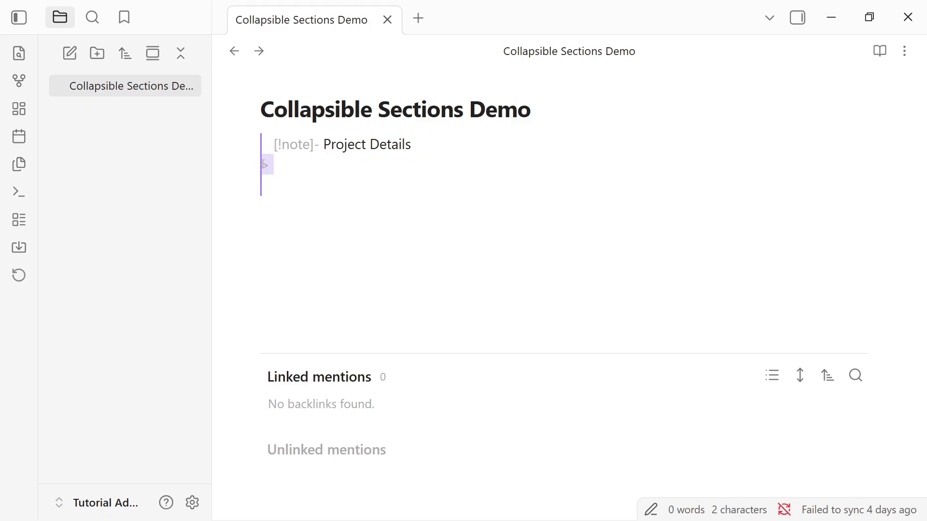
click(302, 162)
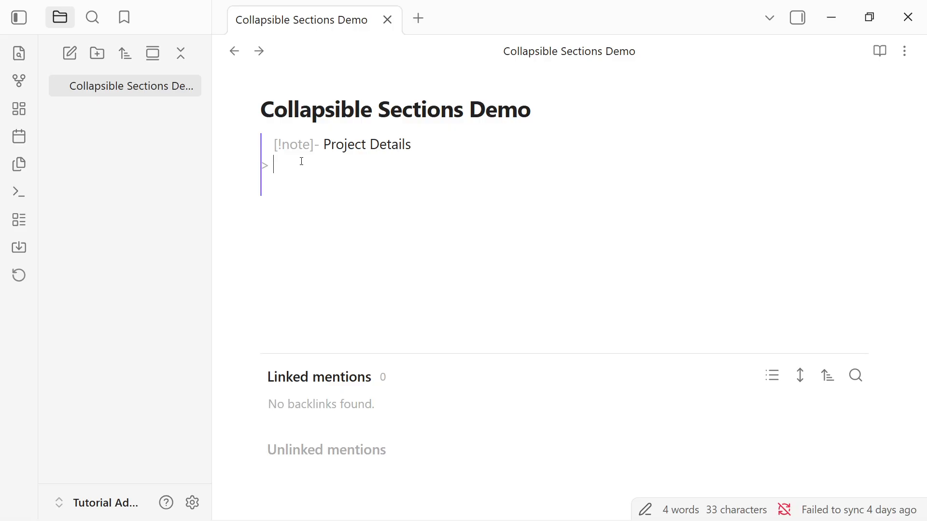
key(ctrl+v)
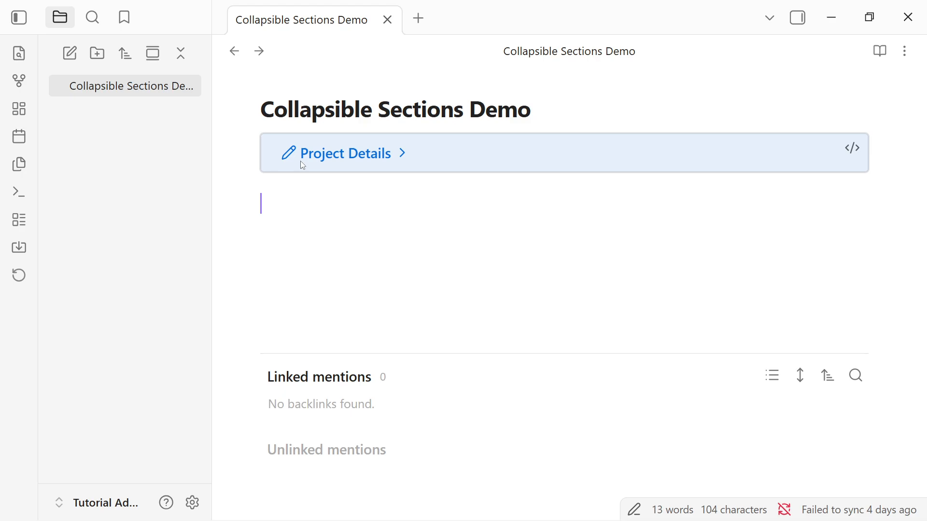
Step: Check the Project Details callout's source and remove the leftover quoted line below the callout
click(848, 152)
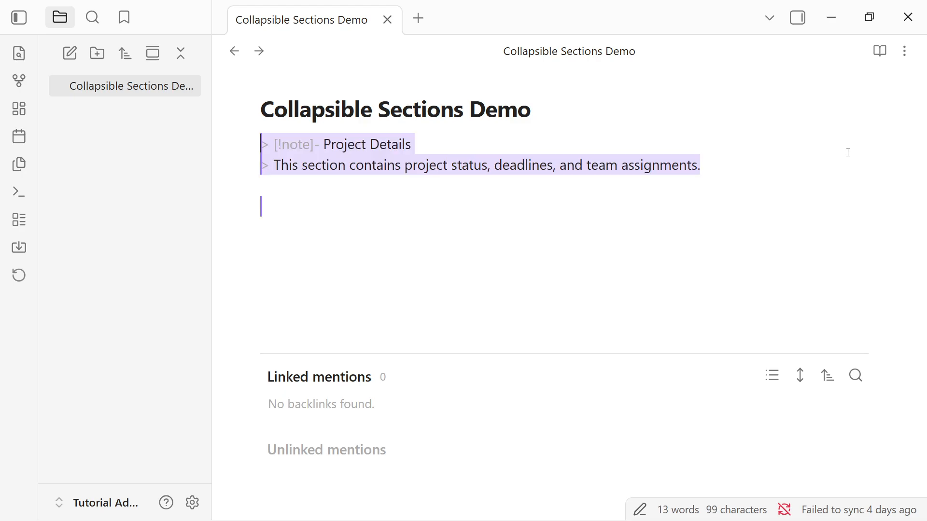
click(757, 171)
click(664, 190)
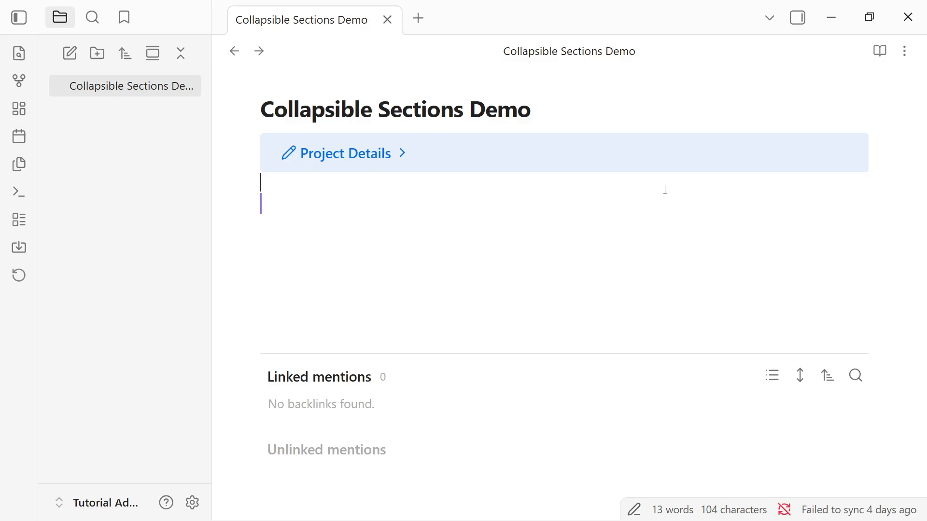
key(BackSpace)
key(BackSpace)
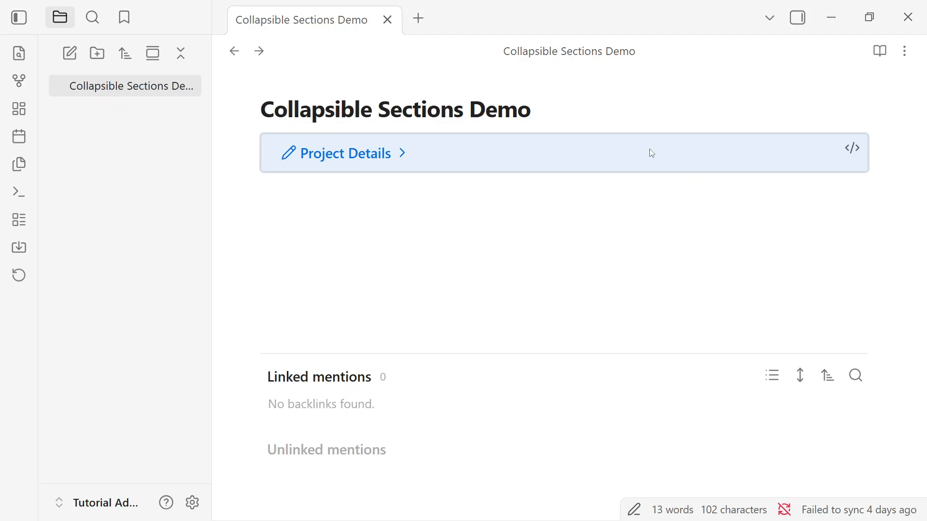
Step: View the Project Details callout's source, and expand and collapse the rendered callout
click(855, 157)
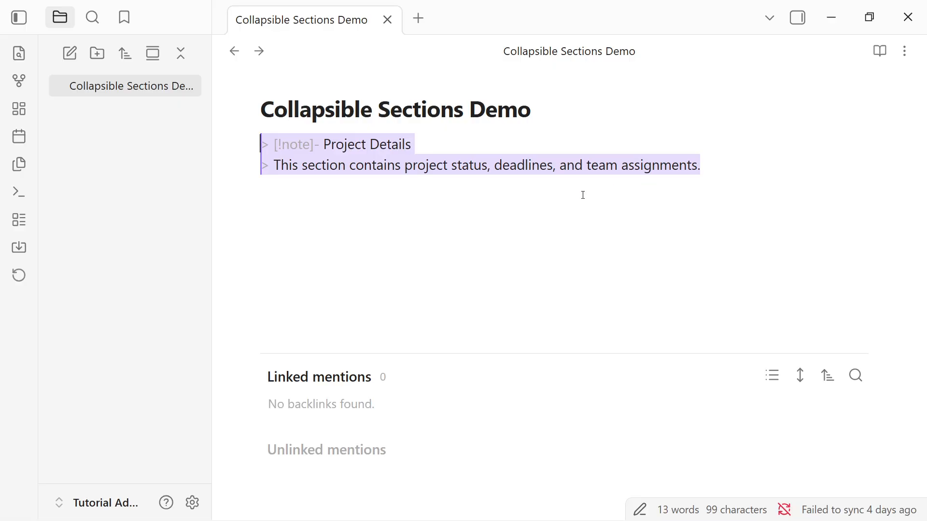
click(444, 191)
click(853, 149)
click(453, 182)
click(401, 152)
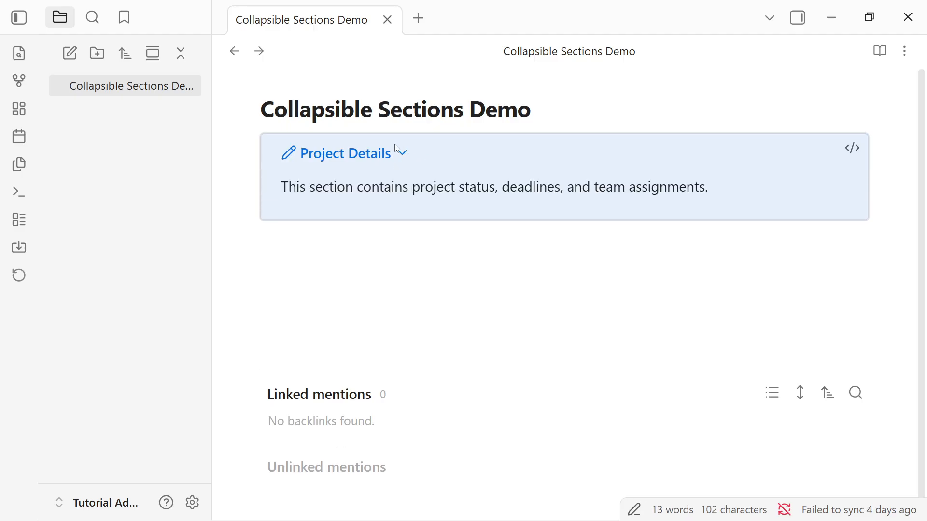
click(402, 153)
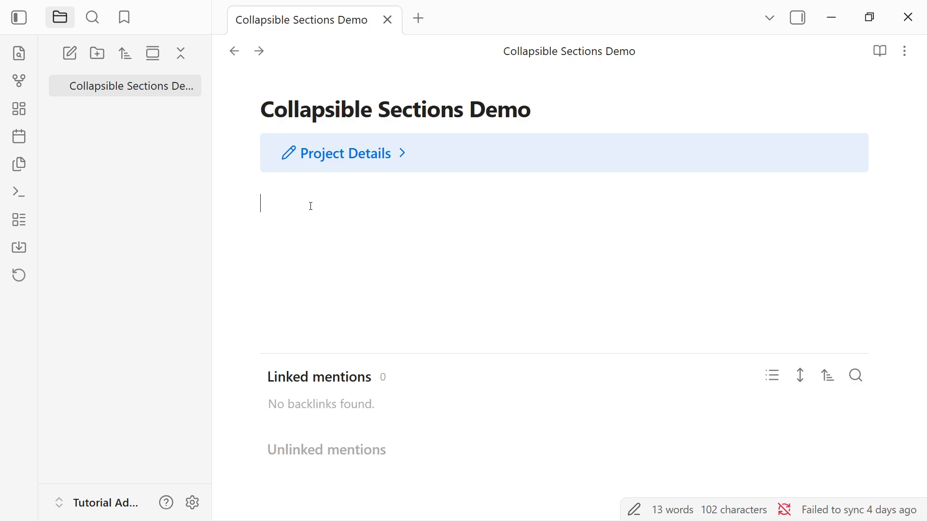
Step: Add the callout header "> [!tip]+ Helpful Tip" below Project Details and start a quoted line under it
text(> [!tip]+ Helpful Tip)
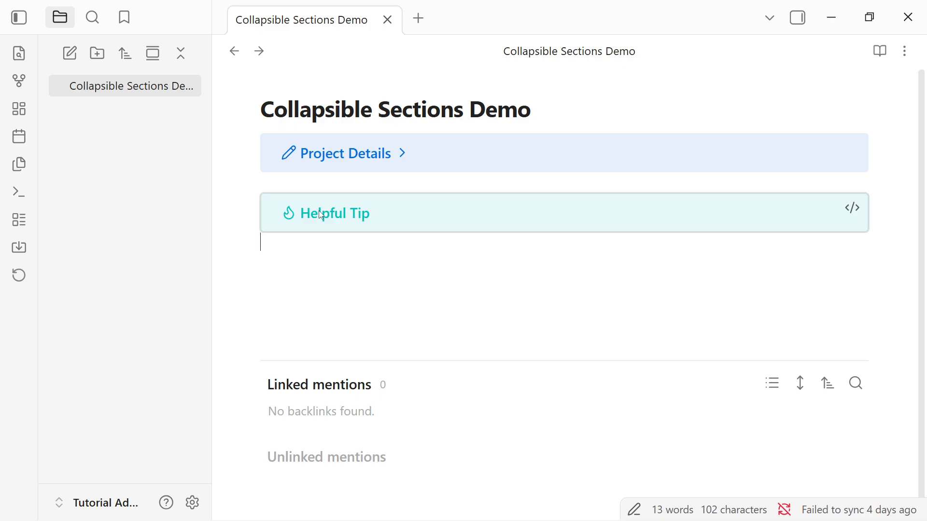
click(860, 210)
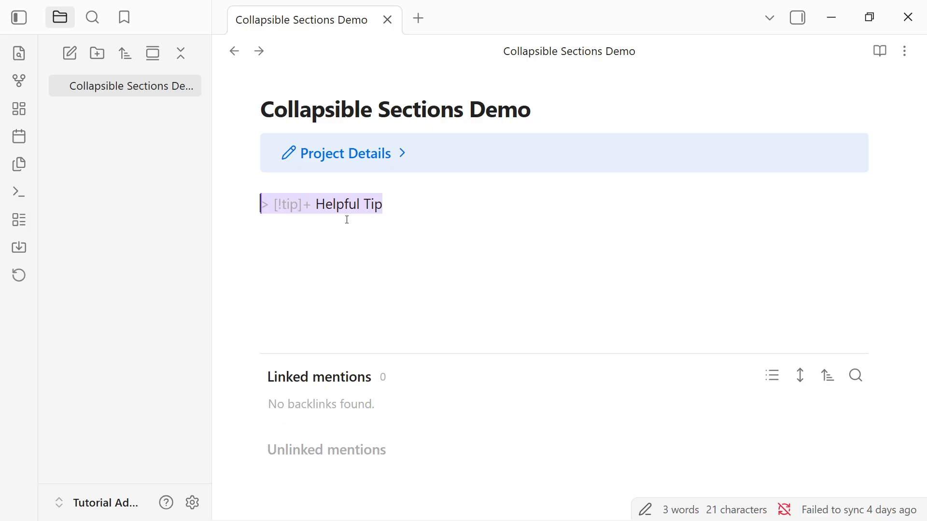
click(564, 281)
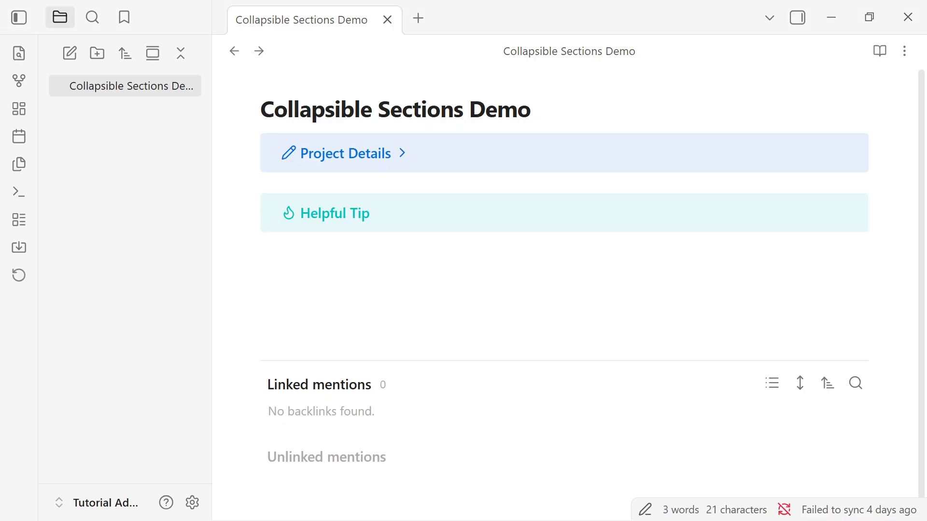
click(856, 210)
drag(389, 204, 271, 199)
click(384, 207)
key(Return)
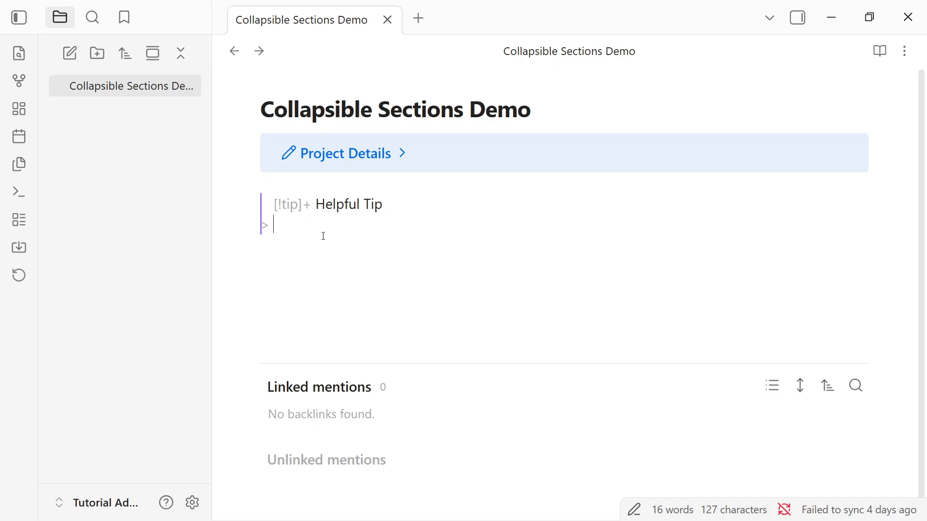
Step: Fill the Helpful Tip callout with "You can use any callout type — note, tip, warning, info, and more."
drag(305, 206, 312, 204)
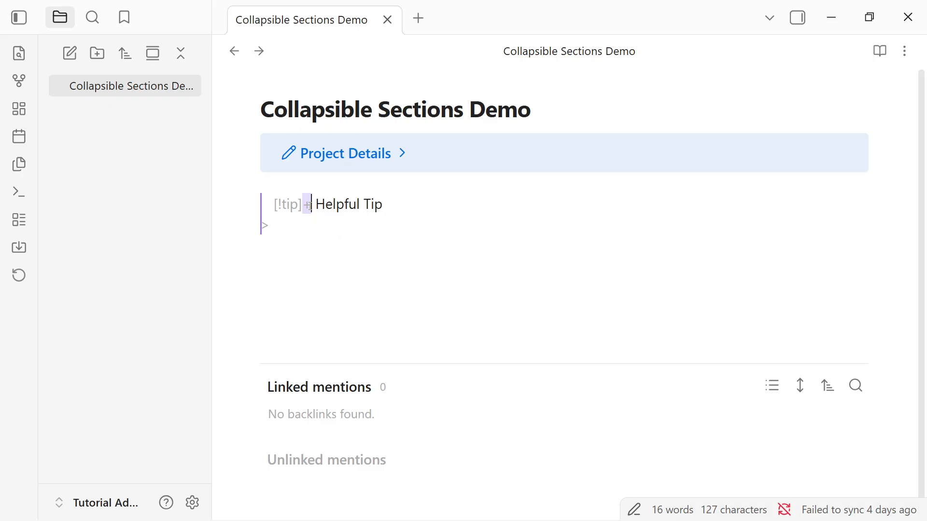
click(304, 226)
text(You can use any callout type — note, tip, warning, info, and more.)
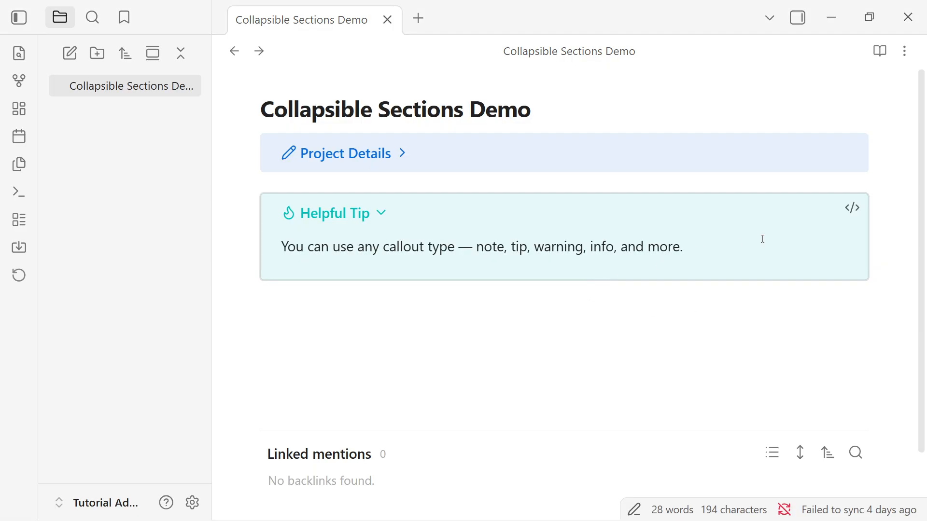
Step: Open the Helpful Tip callout's source and highlight the callout types listed in its text
click(851, 207)
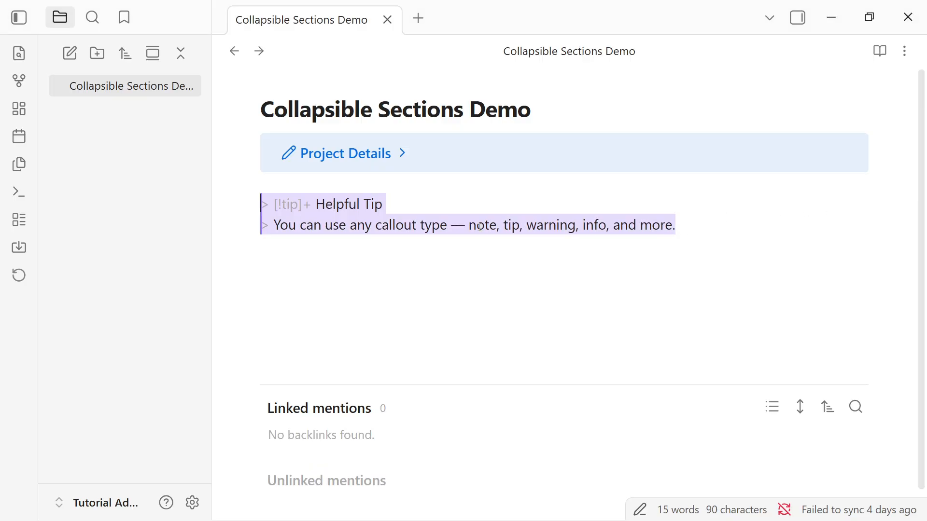
drag(470, 225, 553, 222)
drag(673, 224, 471, 225)
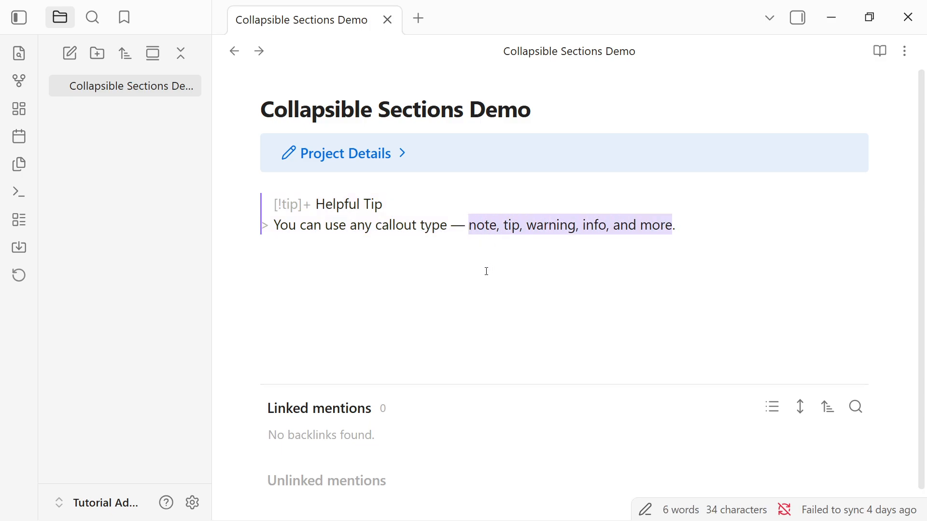
click(446, 272)
Step: Collapse and re-expand the Helpful Tip callout, and expand the Project Details callout
click(382, 214)
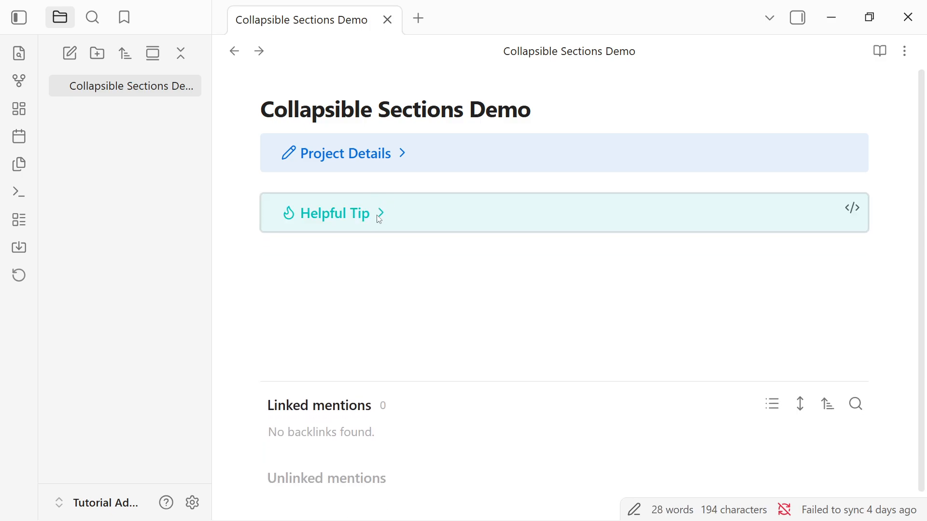
click(380, 215)
click(403, 155)
Step: Add the level-2 heading "## Meeting Notes" below the Helpful Tip callout
click(329, 357)
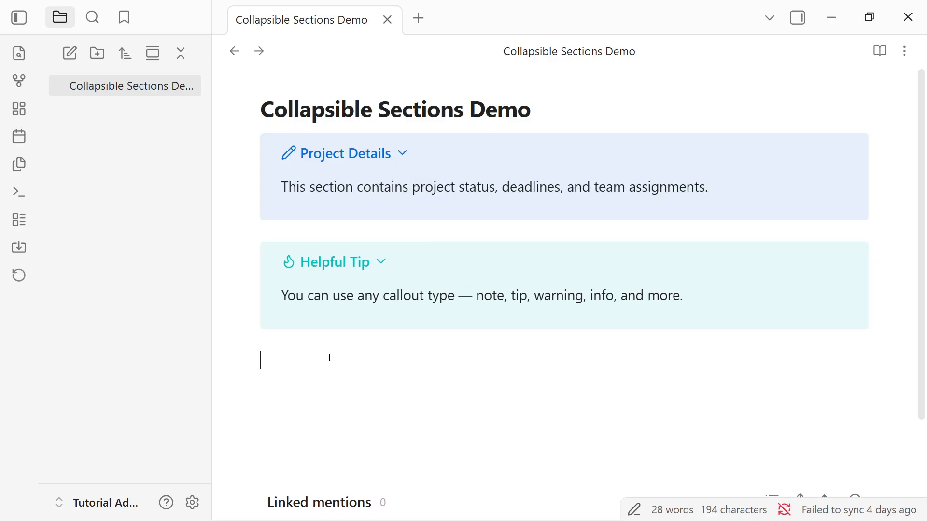
text(## Meeting Notes)
key(Return)
Step: Fold and unfold the Meeting Notes section, and add an empty line beneath its heading
click(251, 378)
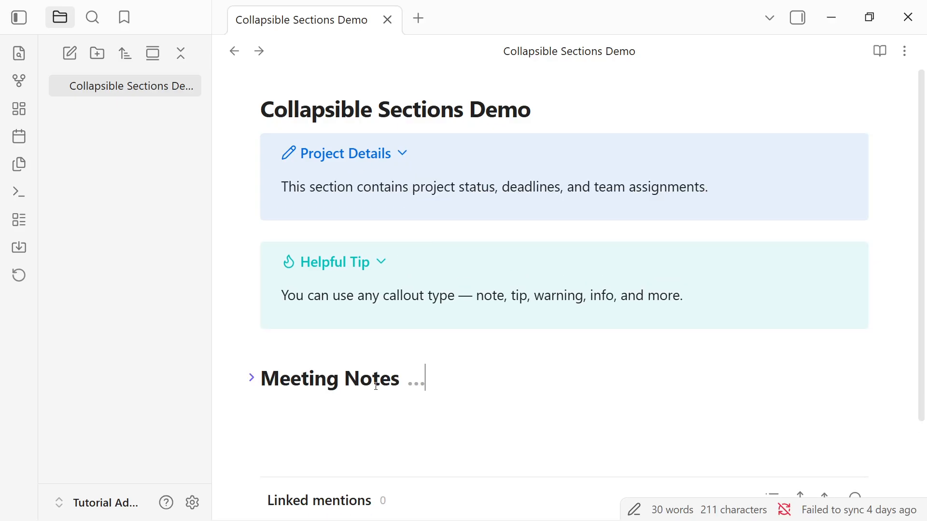
click(411, 386)
drag(398, 384, 339, 389)
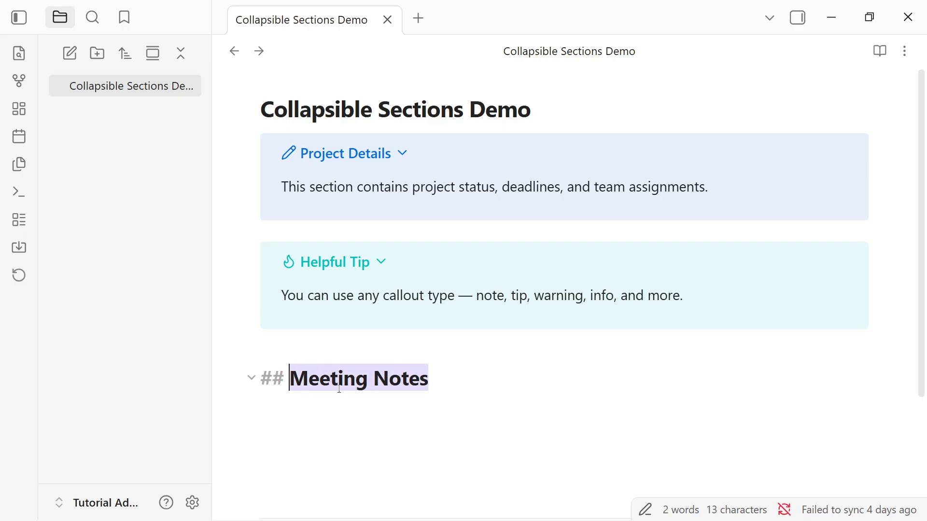
key(alt+Tab)
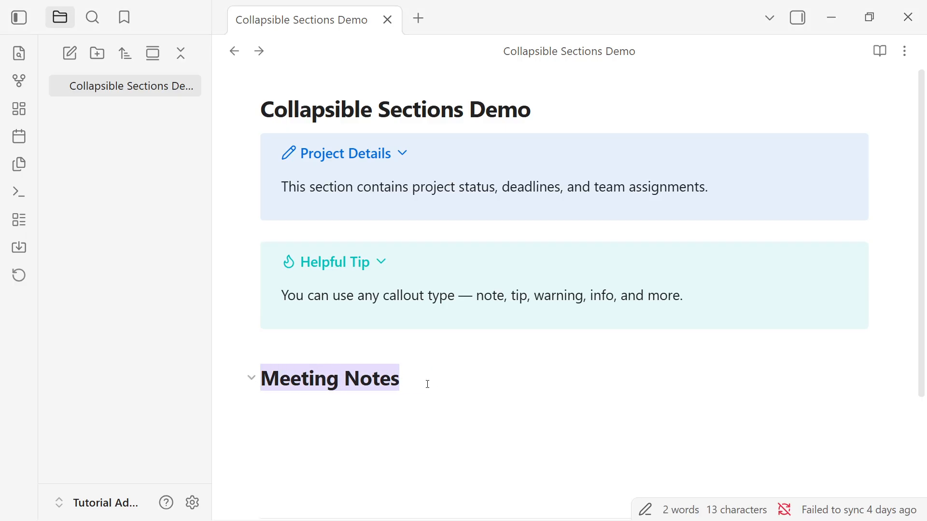
click(427, 384)
key(Return)
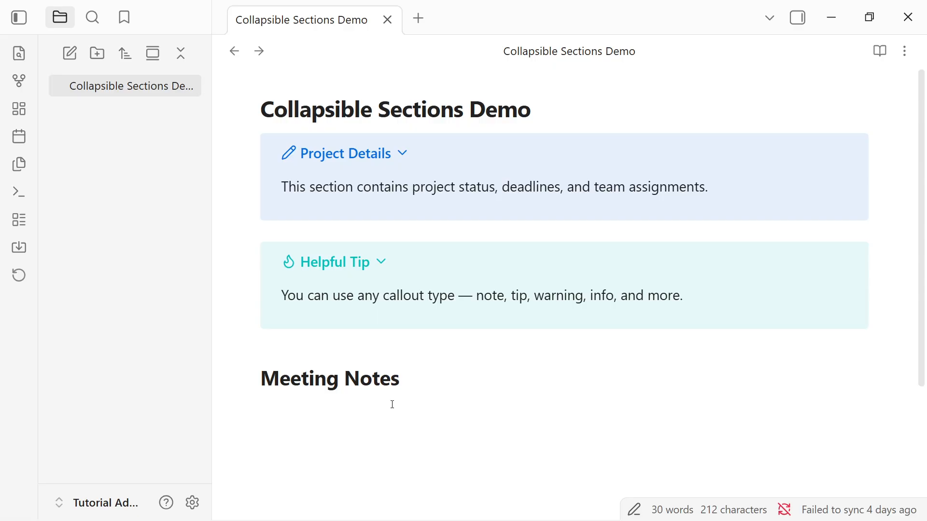
text(1)
key(Return)
text(2)
key(BackSpace)
key(BackSpace)
key(BackSpace)
Step: Toggle the Meeting Notes section's fold and leave the section folded
click(251, 378)
click(251, 378)
click(251, 379)
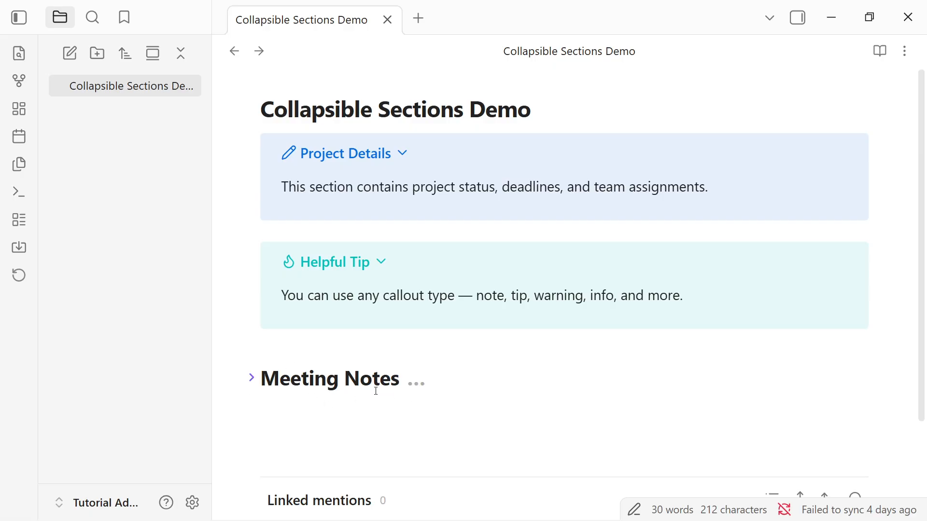
Step: Unfold Meeting Notes, add the bullet "Shopping List" beneath it, and fold and unfold the section
click(251, 378)
click(286, 400)
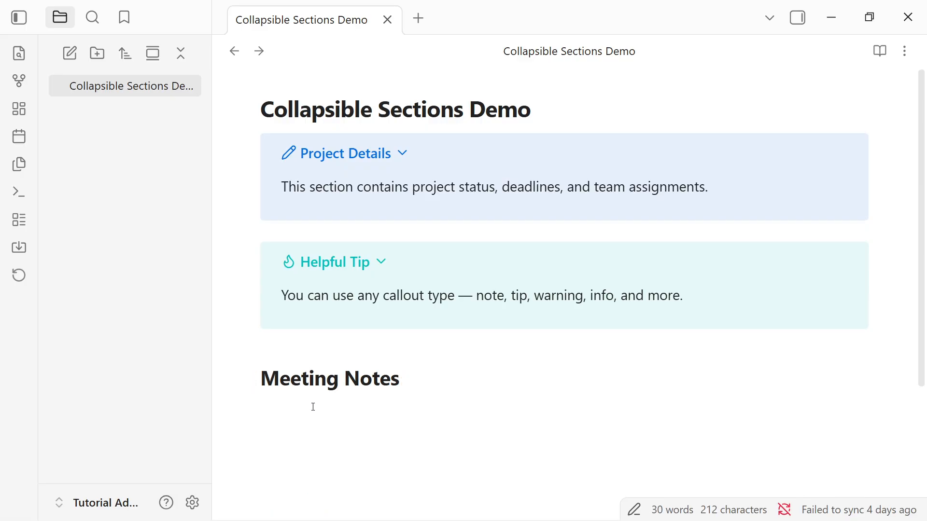
text(- Shopping List)
key(Return)
key(Return)
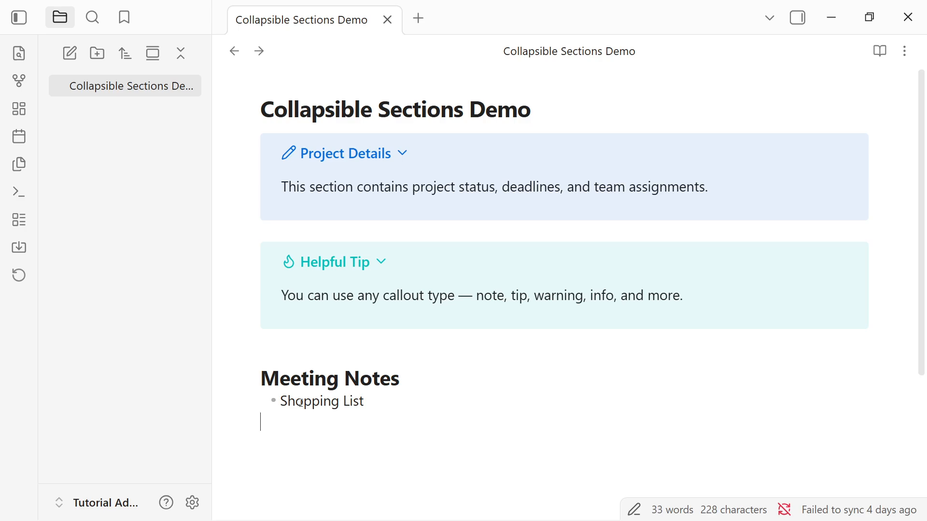
click(252, 378)
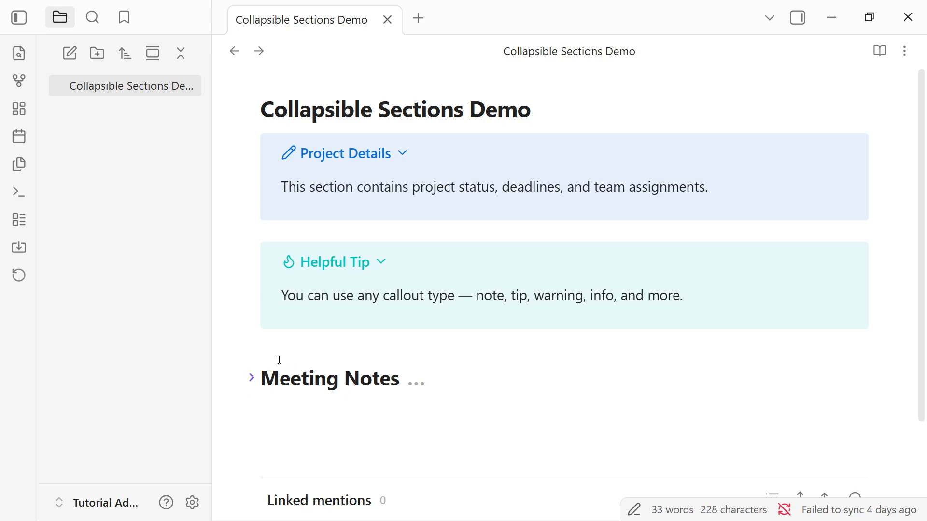
click(251, 378)
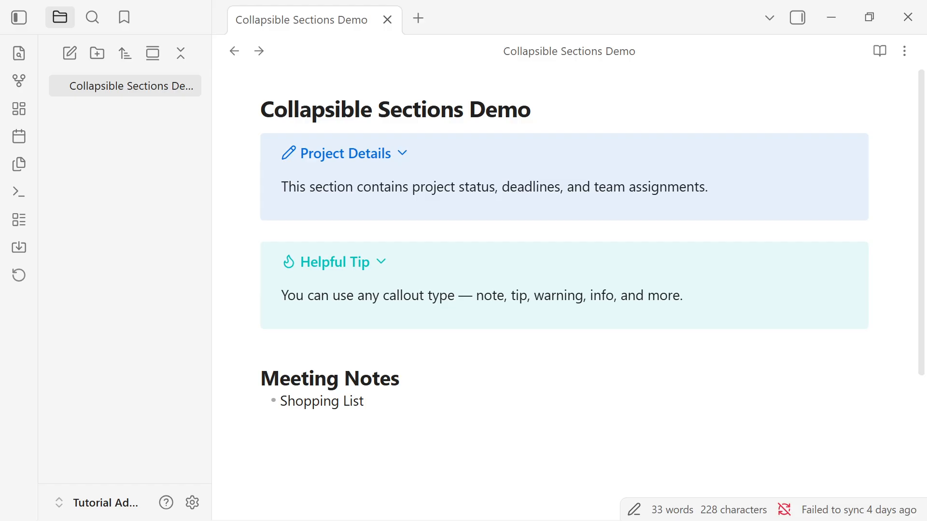
Step: Add a bullet reading "- Apples" directly below the Shopping List bullet, followed by a new empty bullet
click(334, 410)
triple_click(320, 406)
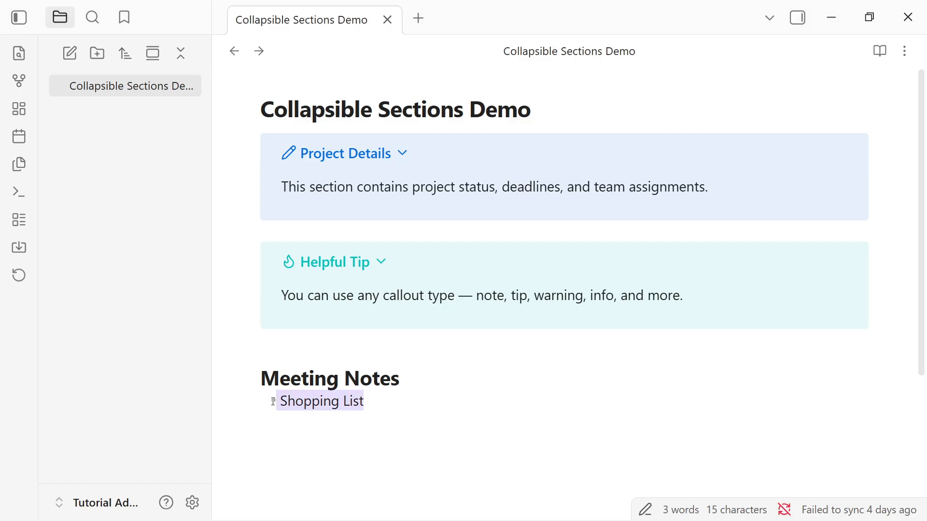
click(320, 406)
drag(370, 401, 269, 400)
click(372, 401)
key(Return)
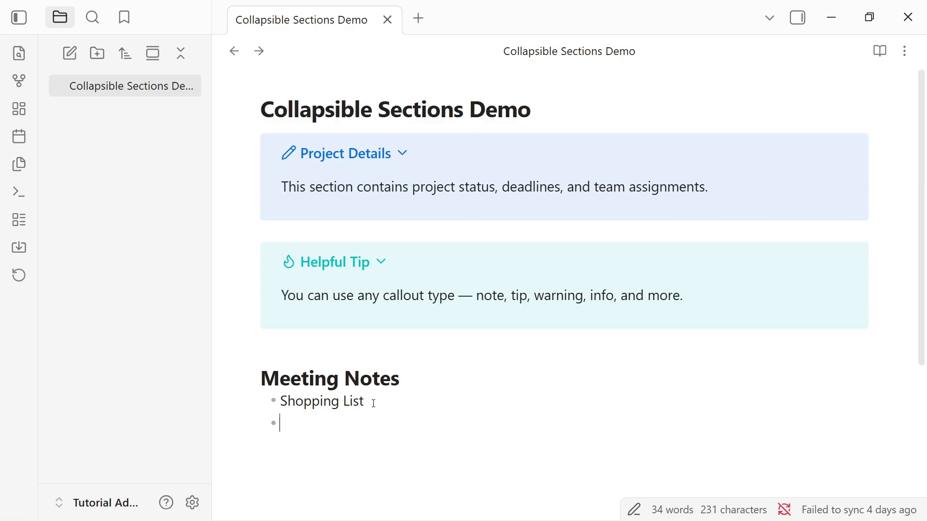
text(- Apples, - Bread, - Milk)
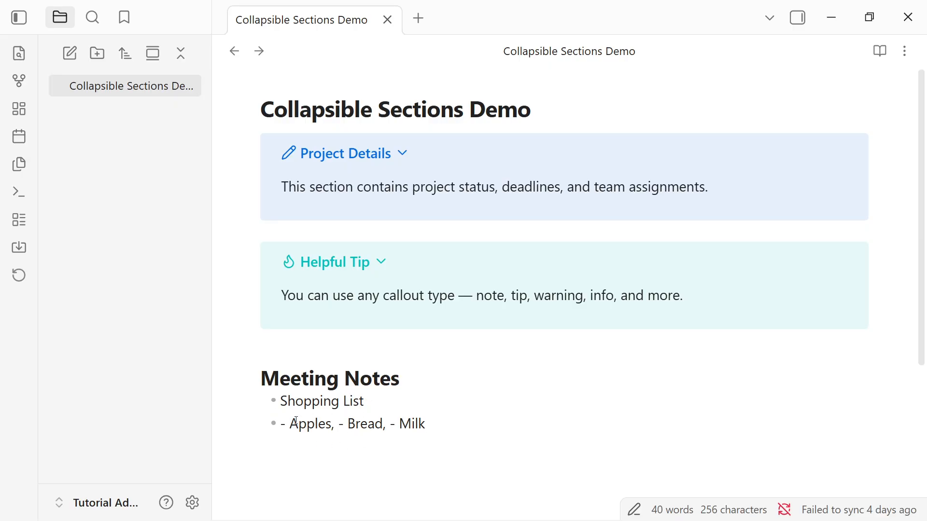
drag(332, 425, 427, 424)
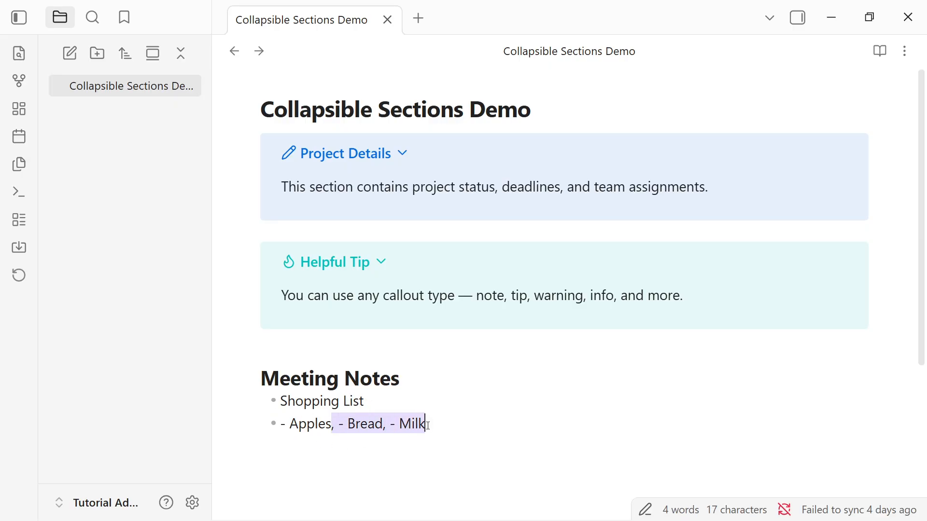
key(BackSpace)
key(Return)
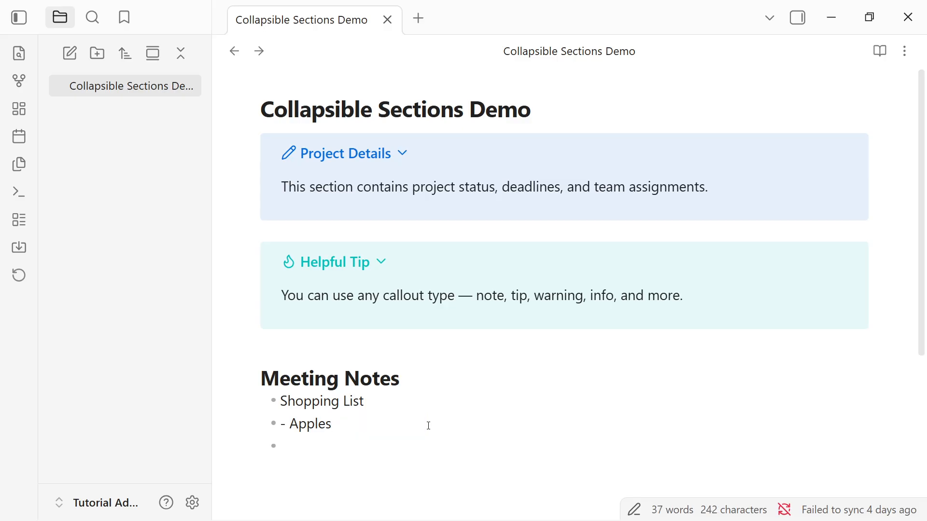
Step: Enter the bullets "- Bread" and "- Milk" below Apples
text(- B)
key(BackSpace)
text(Bread)
key(Return)
text(- m)
key(BackSpace)
text(Milk)
key(Return)
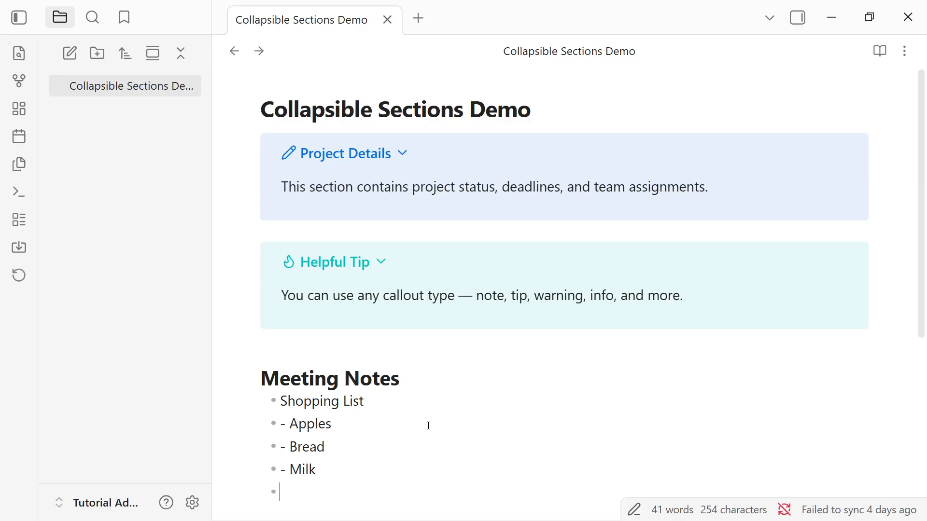
Step: Remove the empty bullet below Milk, and turn Apples into a single nested bullet under Shopping List
key(BackSpace)
click(341, 411)
click(277, 496)
key(BackSpace)
key(BackSpace)
key(BackSpace)
click(278, 424)
key(BackSpace)
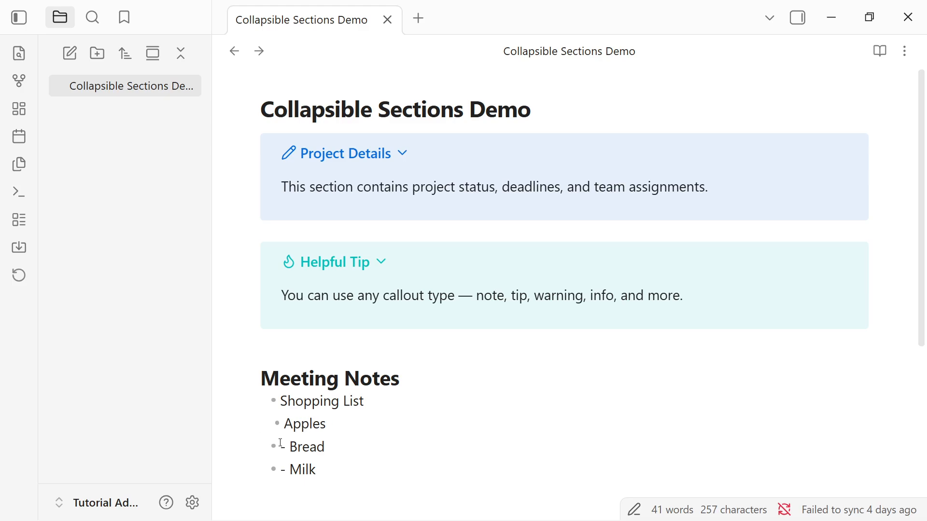
Step: Turn Bread and Milk into nested bullets under Shopping List, without the duplicate dashes
click(280, 443)
key(BackSpace)
click(273, 469)
key(BackSpace)
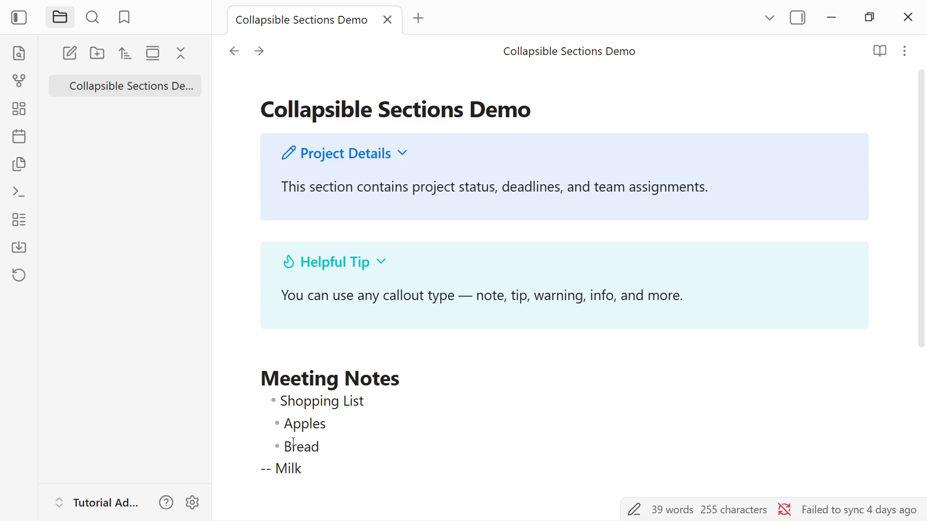
key(BackSpace)
click(265, 466)
key(Tab)
click(371, 447)
Step: Fold and unfold the Shopping List bullet twice to check how its nested items collapse
click(257, 402)
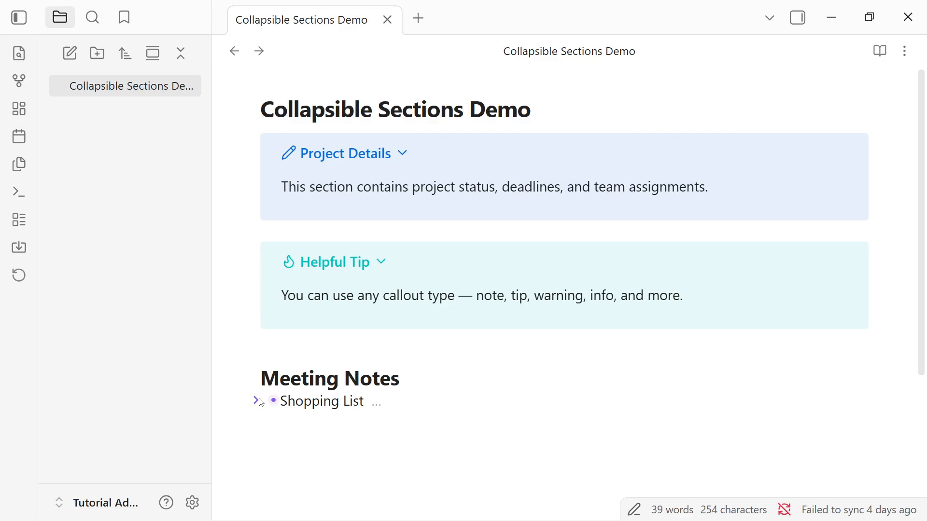
click(256, 402)
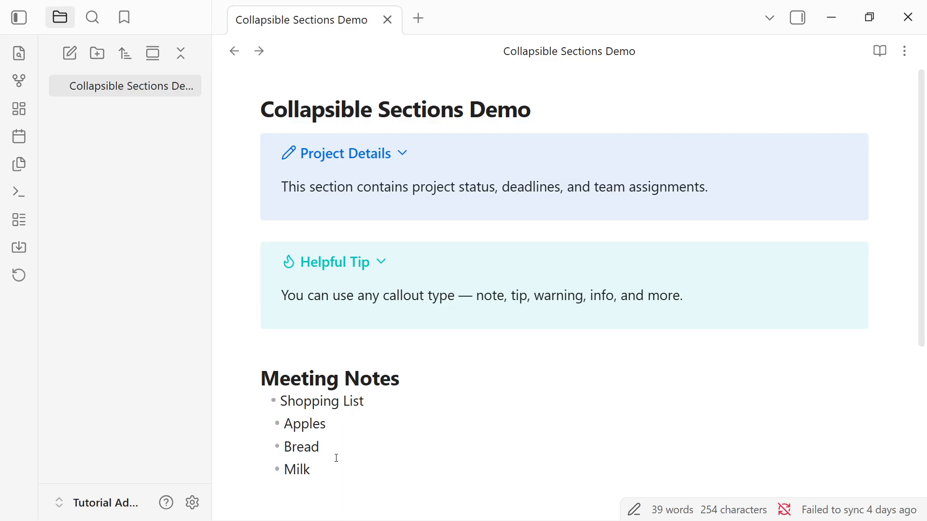
drag(311, 469, 275, 429)
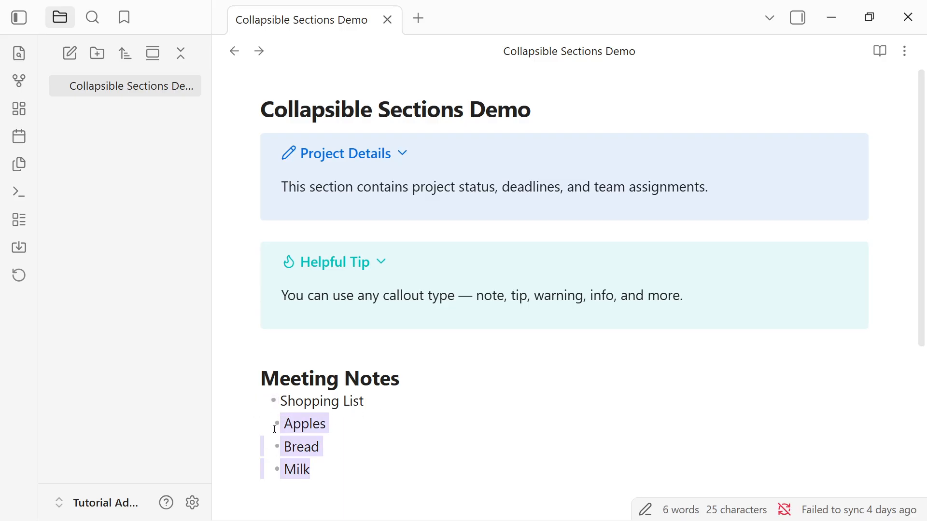
click(256, 401)
click(436, 437)
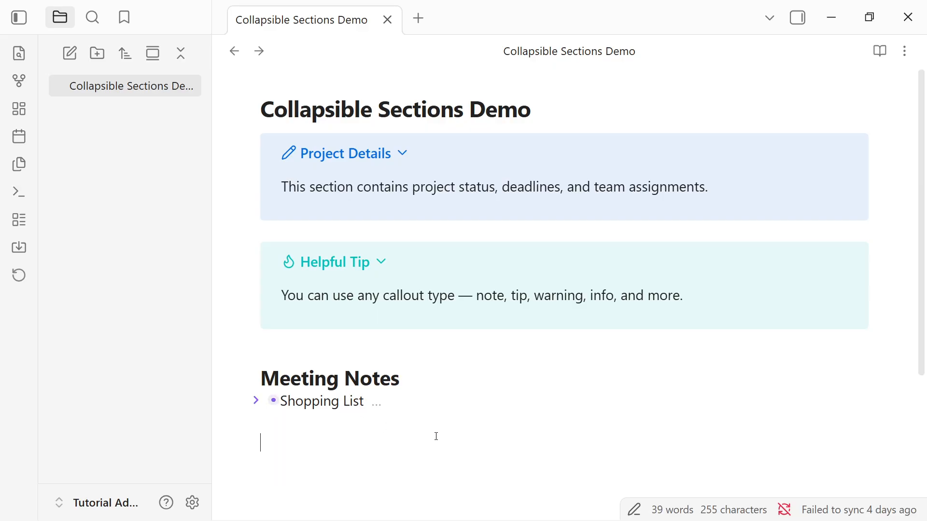
click(255, 401)
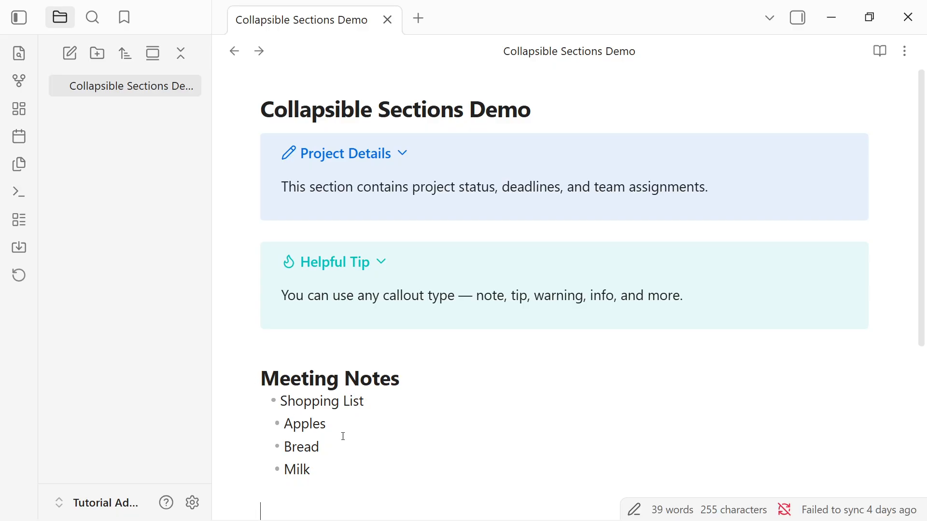
Step: Find and run the command "Fold all headings and lists" on the note
key(ctrl+p)
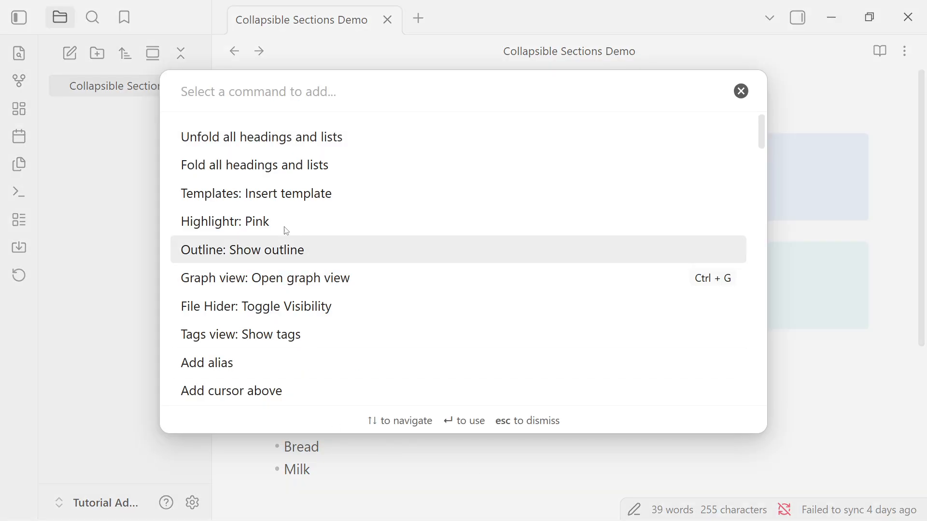
text(fold)
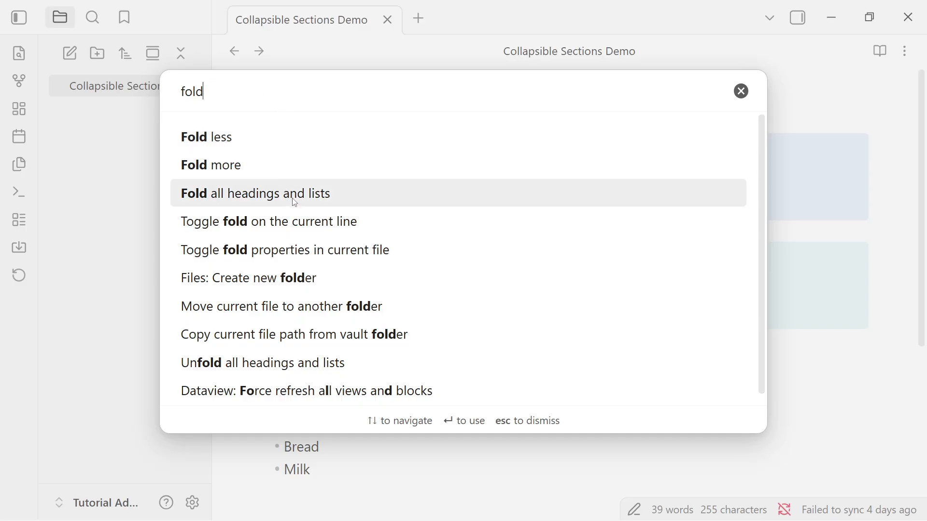
click(261, 193)
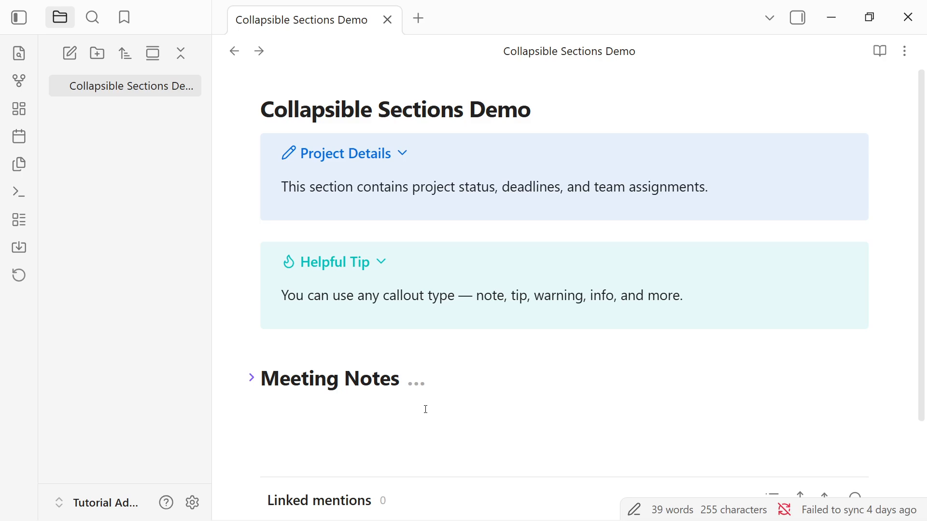
Step: Find and run the command "Unfold all headings and lists" on the note
key(ctrl+p)
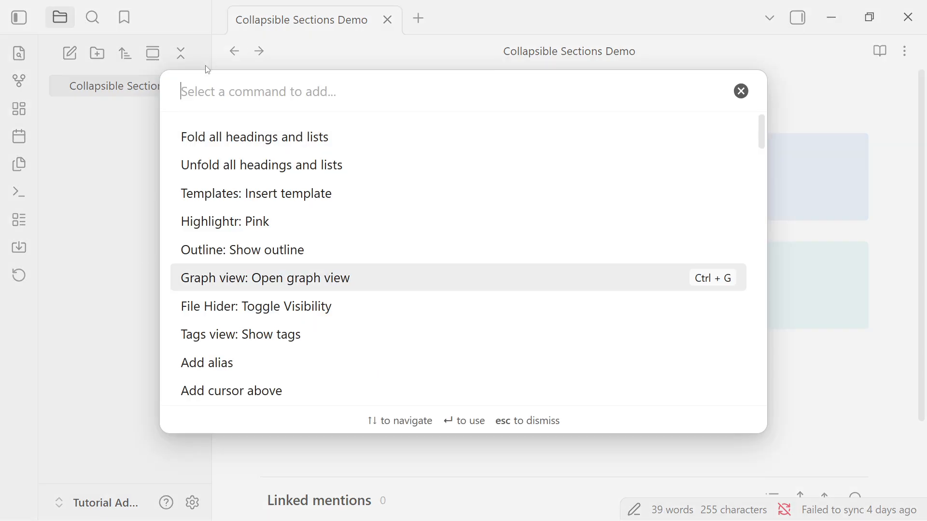
text(unfold)
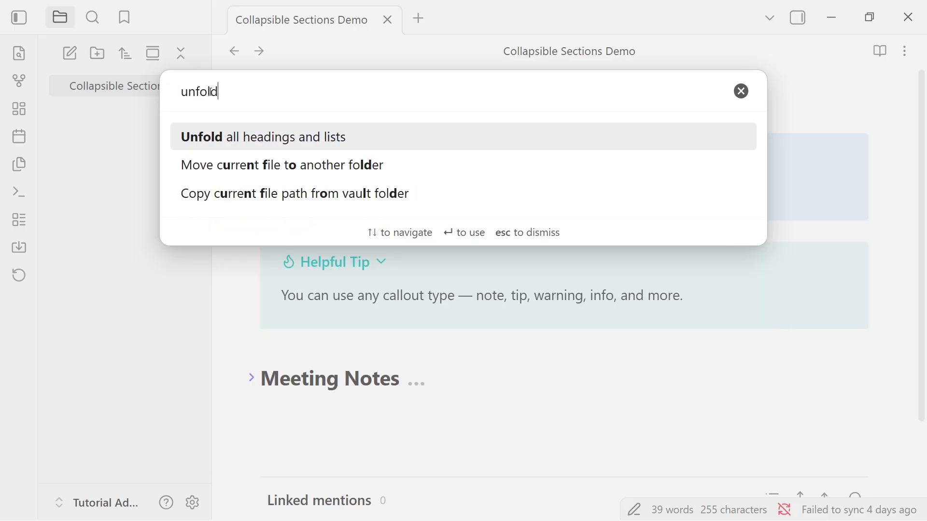
click(256, 141)
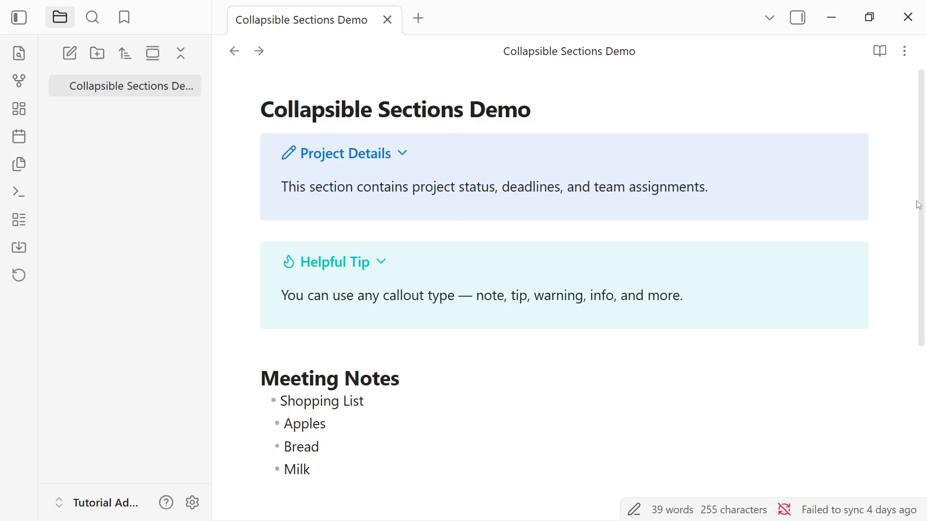
Step: Collapse the Project Details and Helpful Tip callouts
drag(922, 190, 925, 209)
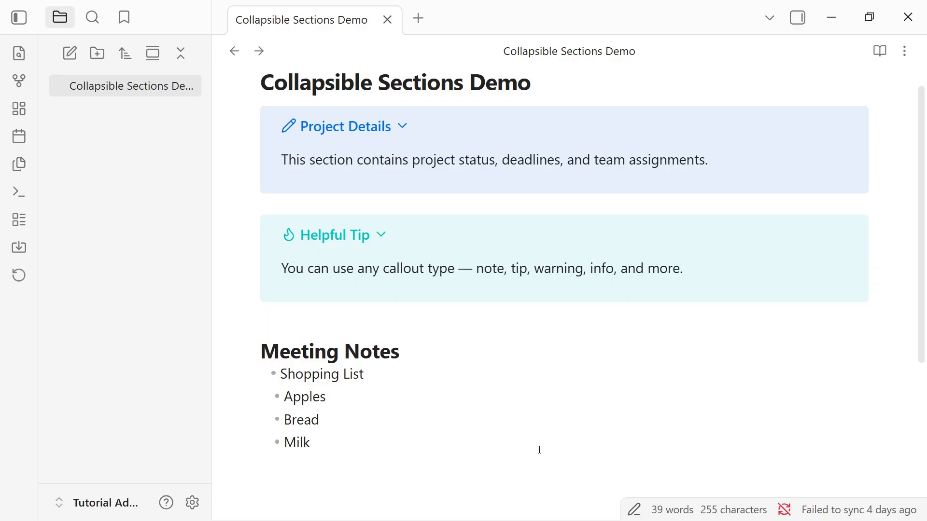
drag(531, 83, 266, 81)
click(402, 126)
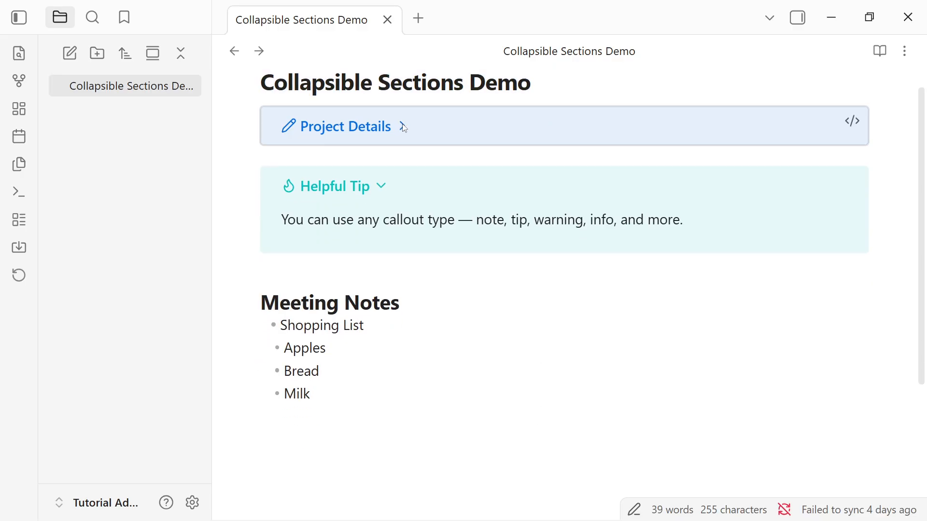
click(381, 187)
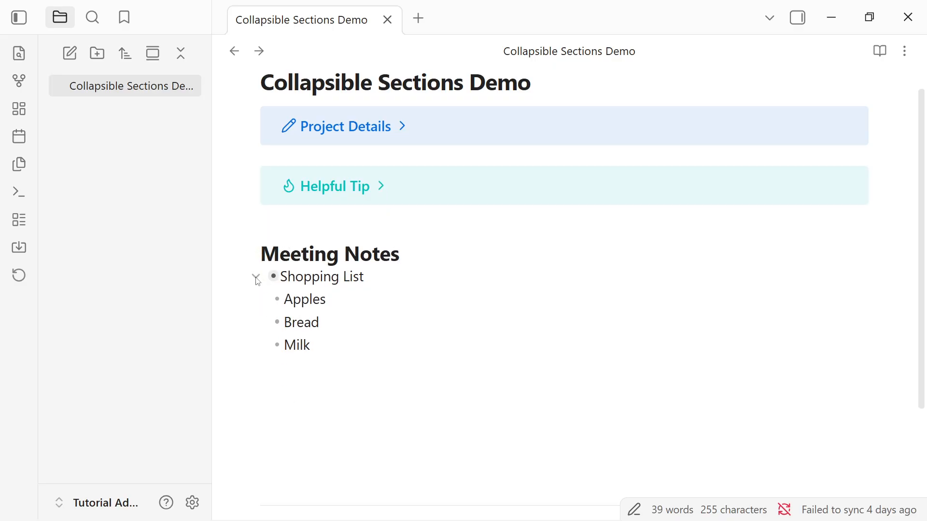
Step: Fold the Shopping List bullet, and fold and unfold the Meeting Notes heading above it
click(256, 277)
click(252, 256)
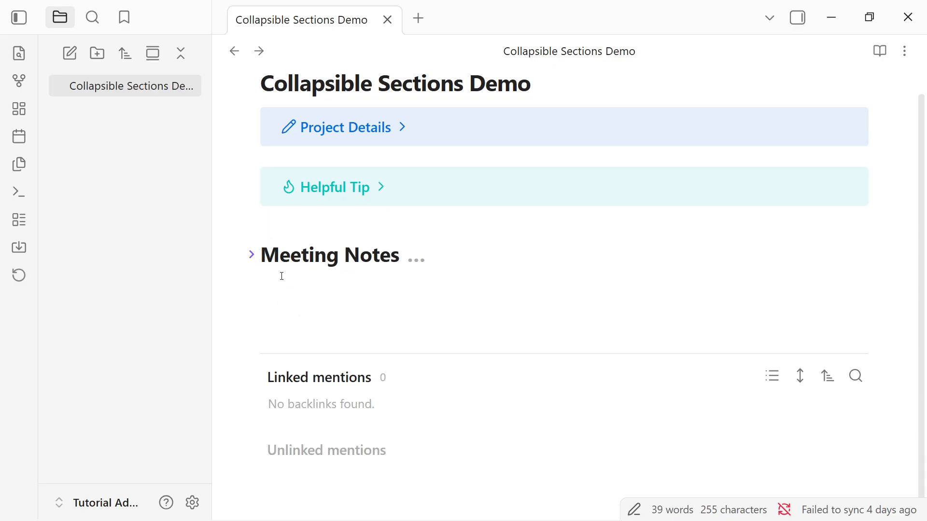
click(252, 255)
scroll(255, 261, down, 2)
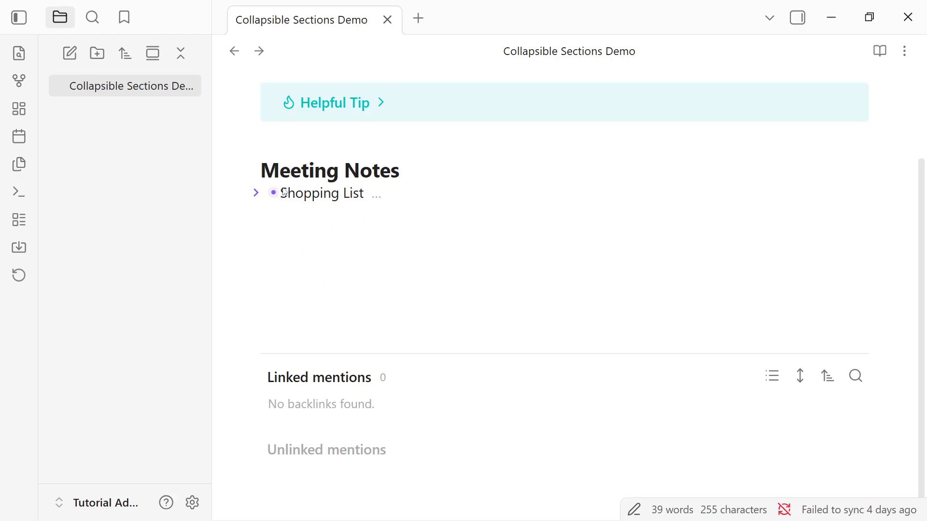
Step: Undo the last edit in the note, and expand the Helpful Tip and Project Details callouts
key(ctrl+z)
scroll(308, 195, up, 2)
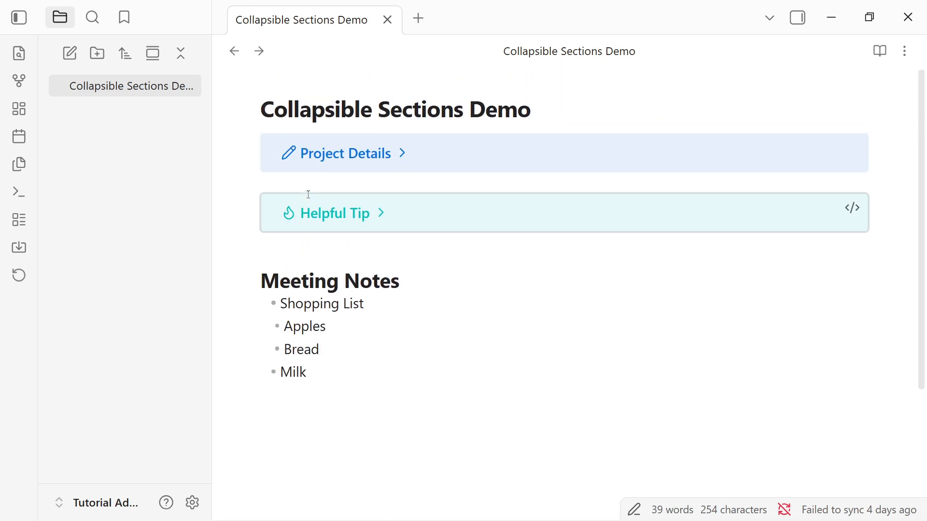
click(385, 213)
click(402, 154)
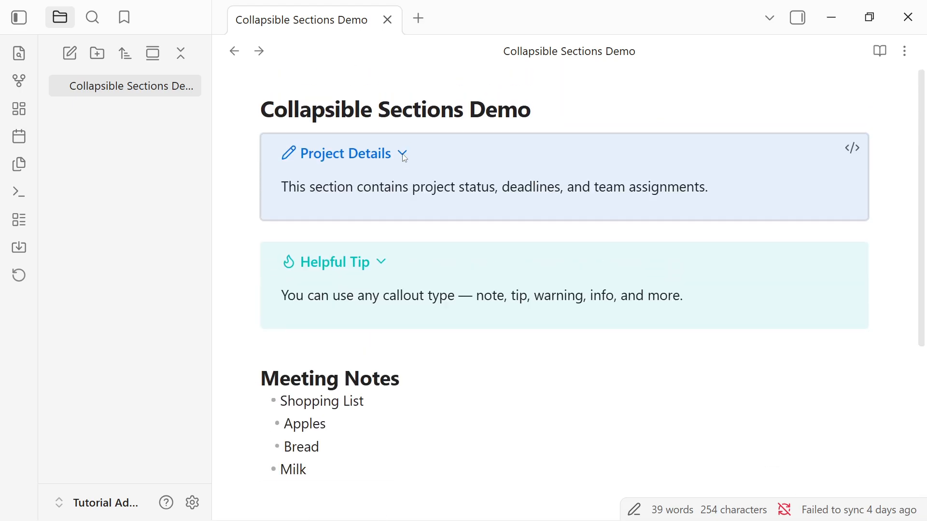